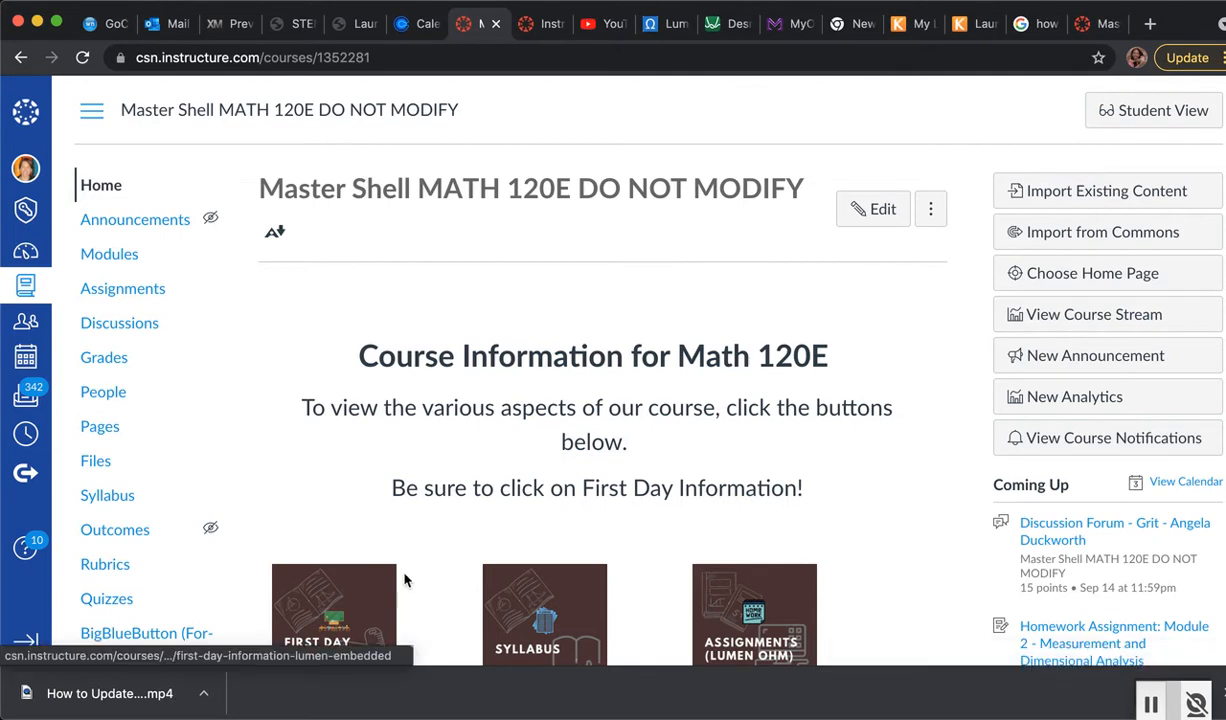
Open the Module 1 quiz from the modules of the MATH 120E master shell course
{"action": "left_click", "coordinate": [112, 255]}
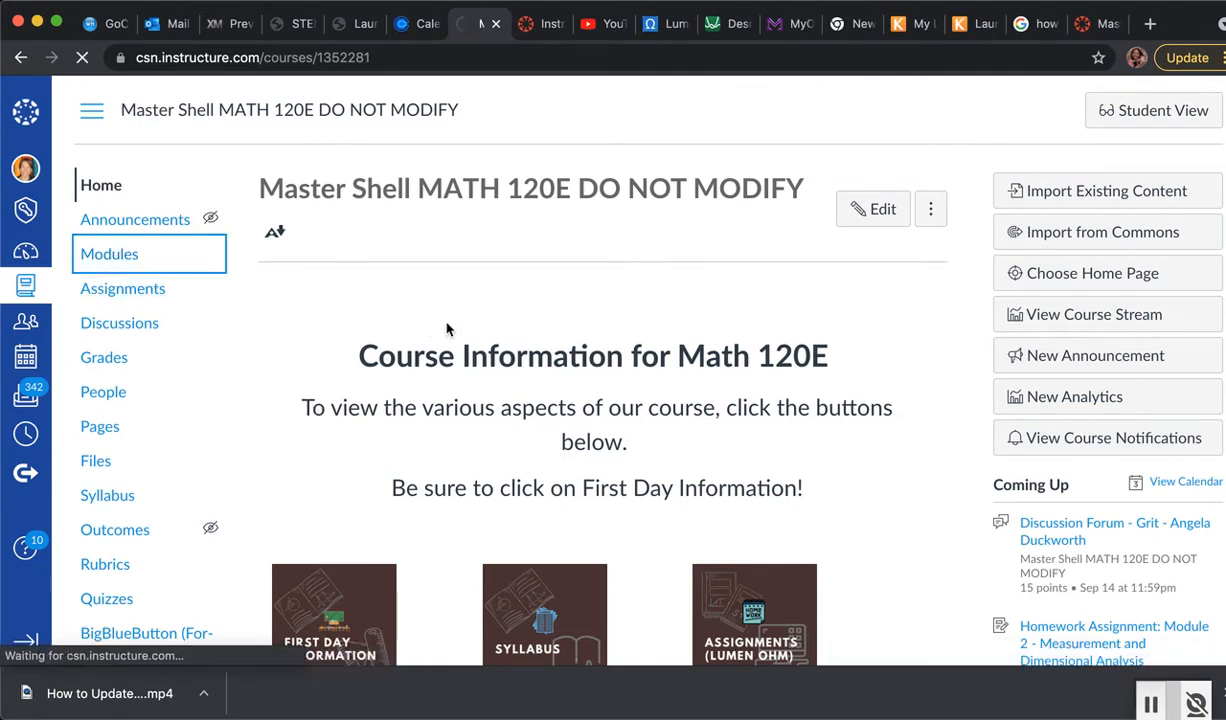
{"action": "scroll", "coordinate": [500, 310], "scroll_direction": "down", "scroll_amount": 6}
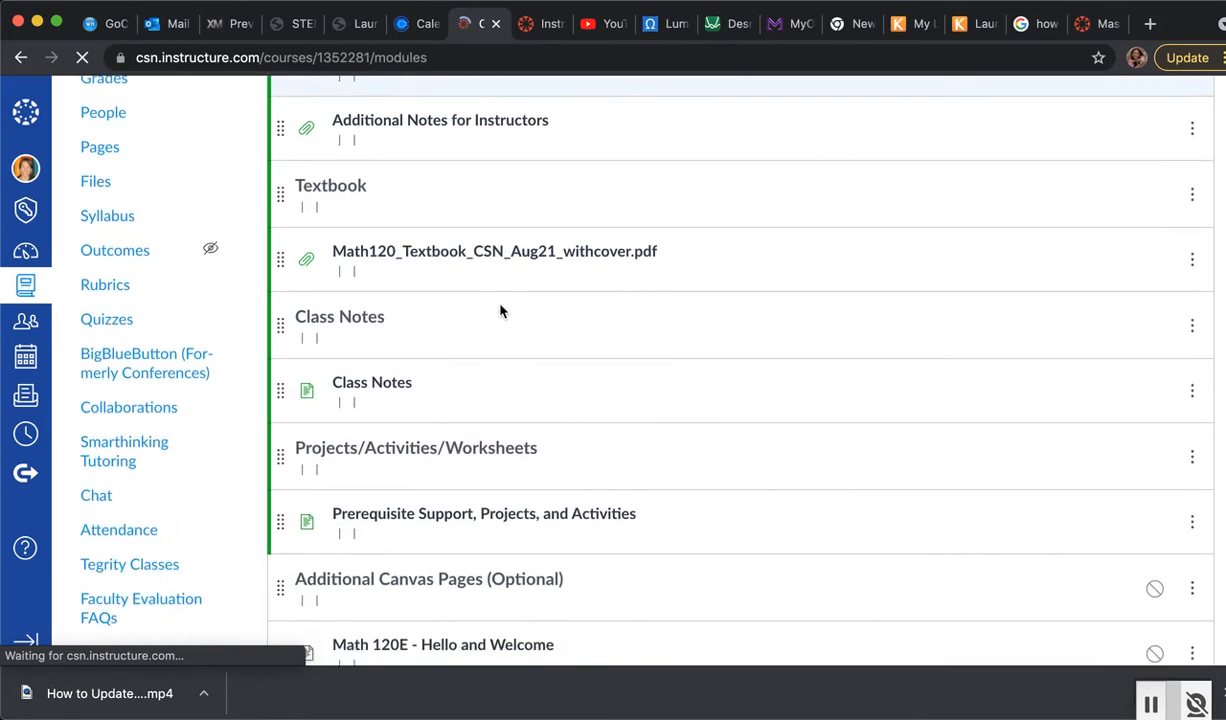
{"action": "scroll", "coordinate": [500, 310], "scroll_direction": "down", "scroll_amount": 10}
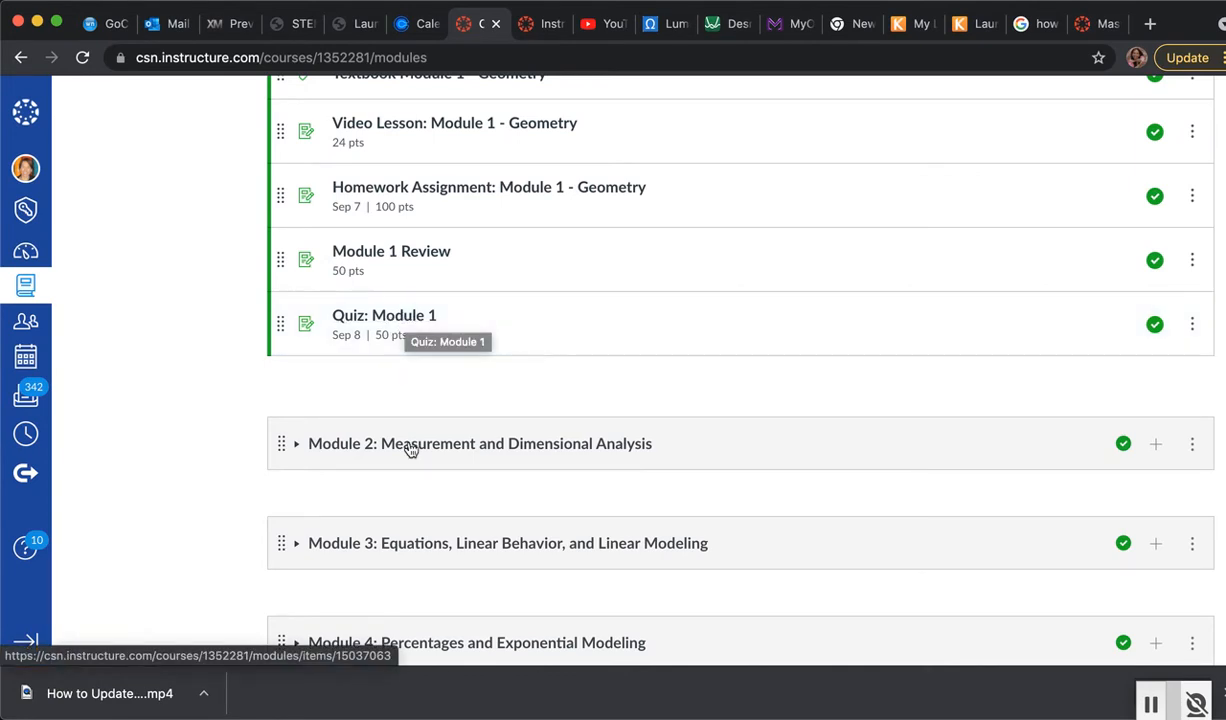
{"action": "left_click", "coordinate": [383, 318]}
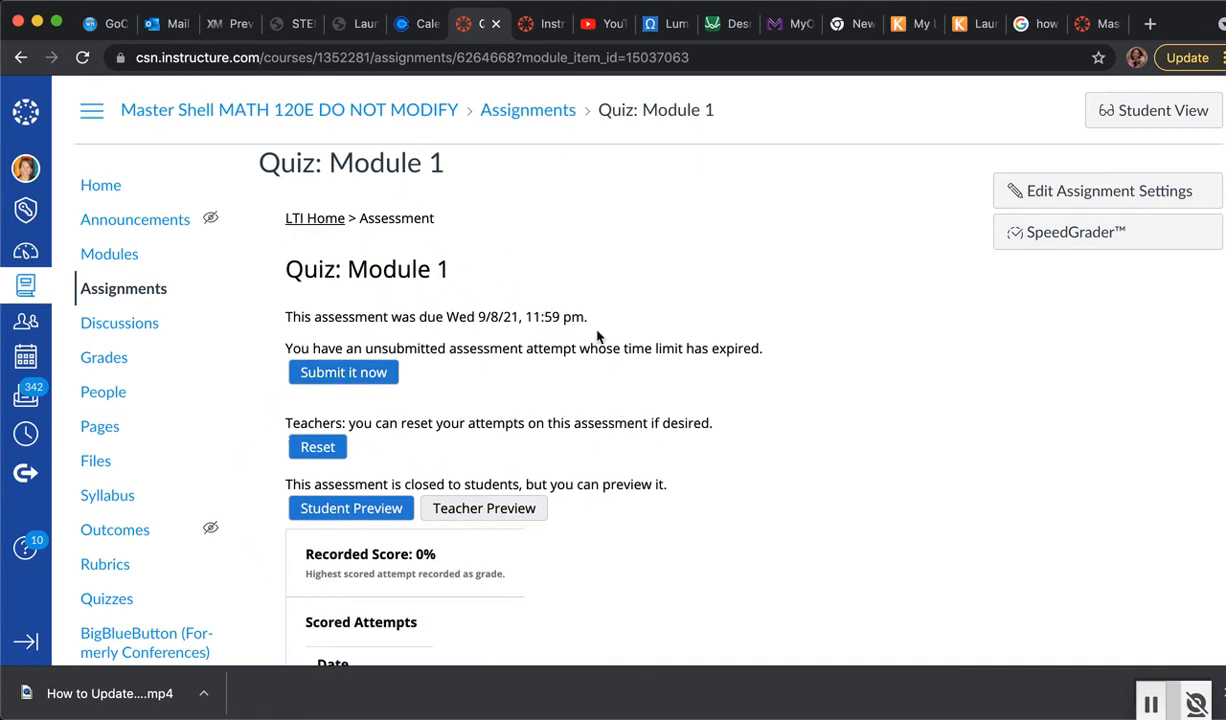
Go to the LTI home of the Module 1 quiz, dismissing the unsubmitted assessment notice, and open the quiz's settings
{"action": "left_click", "coordinate": [302, 229]}
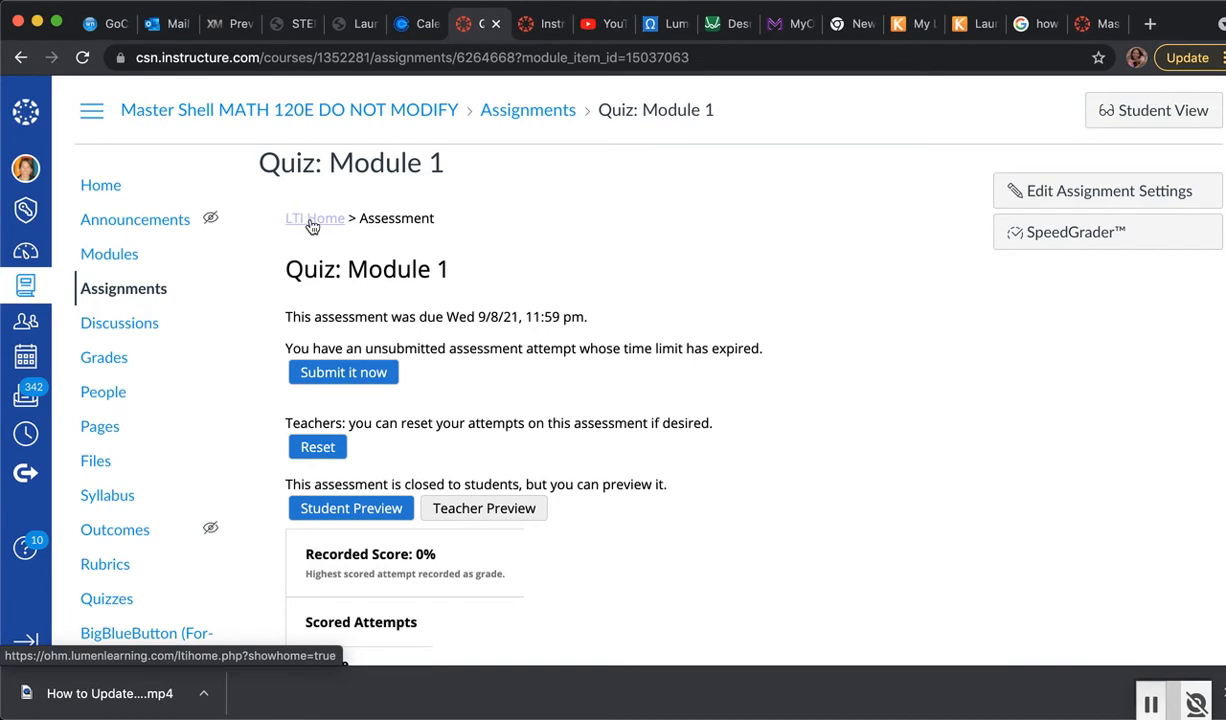
{"action": "left_click", "coordinate": [312, 225]}
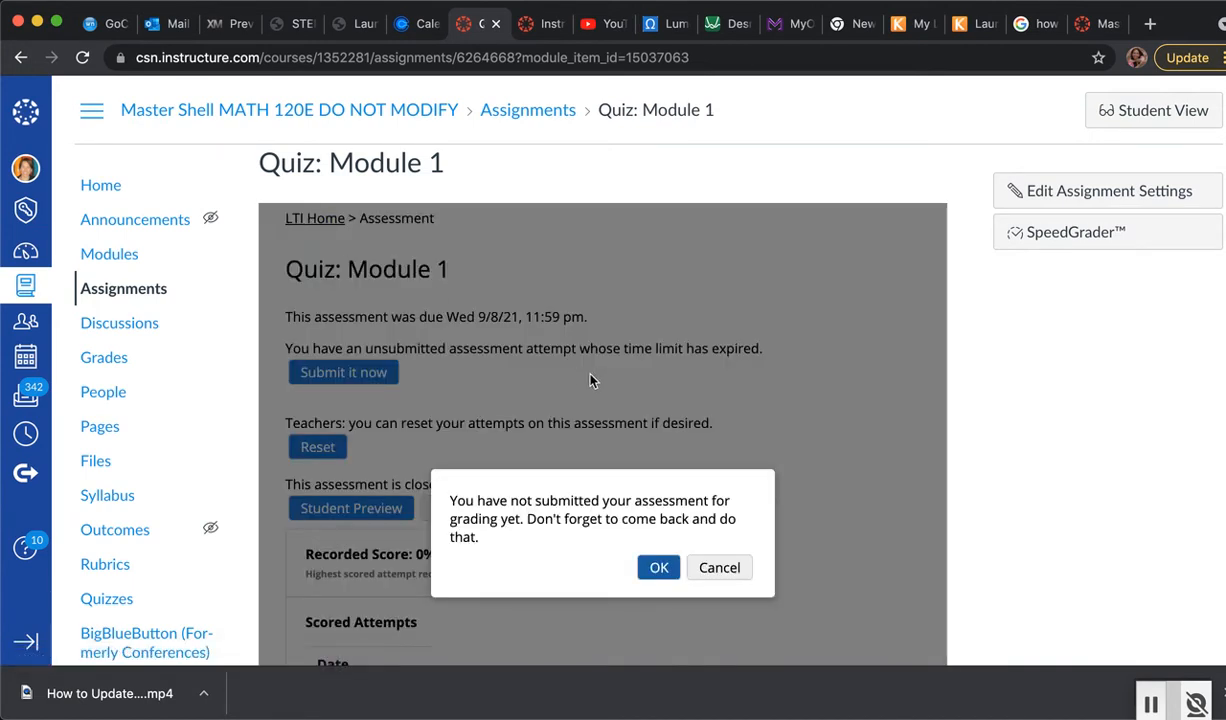
{"action": "left_click", "coordinate": [657, 568]}
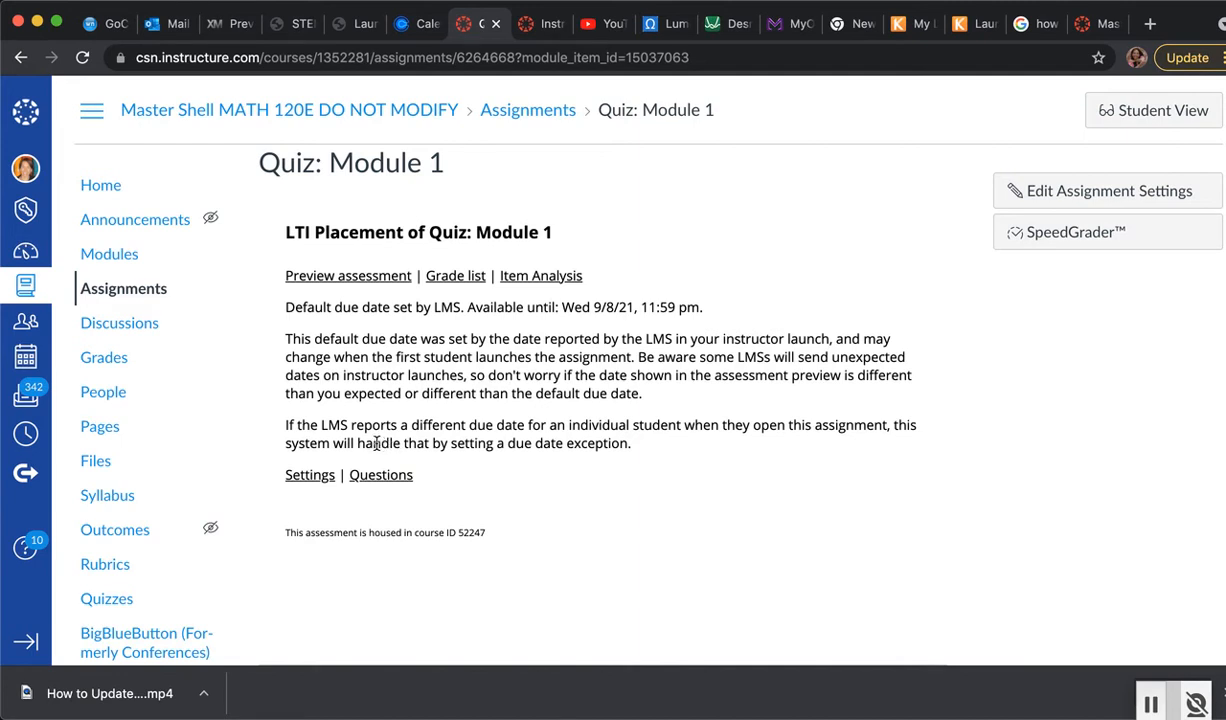
{"action": "left_click", "coordinate": [309, 479]}
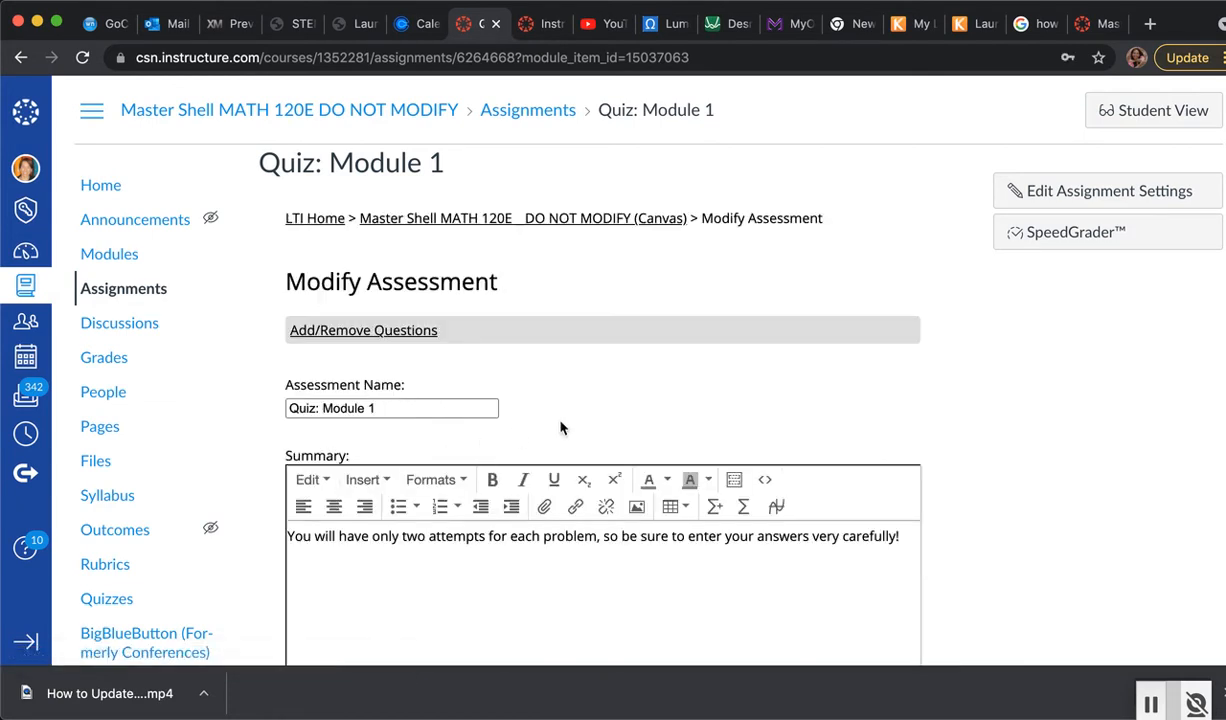
Examine the quiz's Core Options, including display style, submission type, versions, tries, score and answer visibility, and gradebook category
{"action": "scroll", "coordinate": [560, 427], "scroll_direction": "down", "scroll_amount": 4}
{"action": "scroll", "coordinate": [560, 427], "scroll_direction": "down", "scroll_amount": 8}
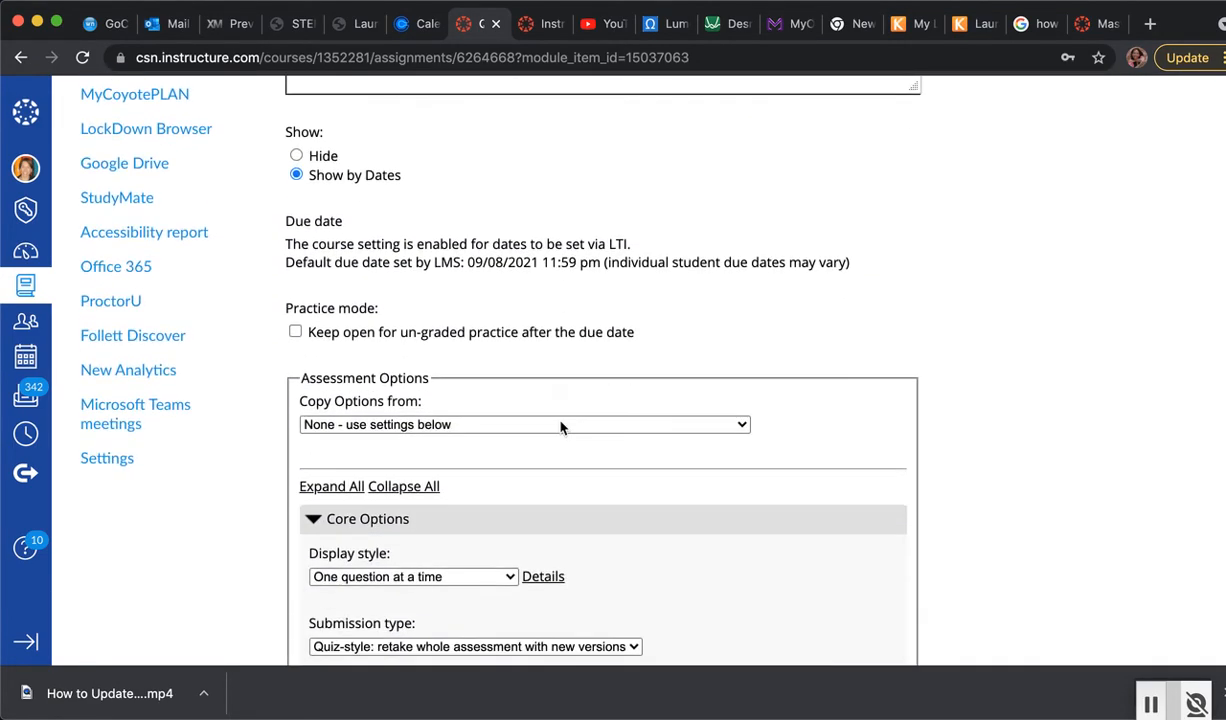
{"action": "scroll", "coordinate": [560, 427], "scroll_direction": "down", "scroll_amount": 4}
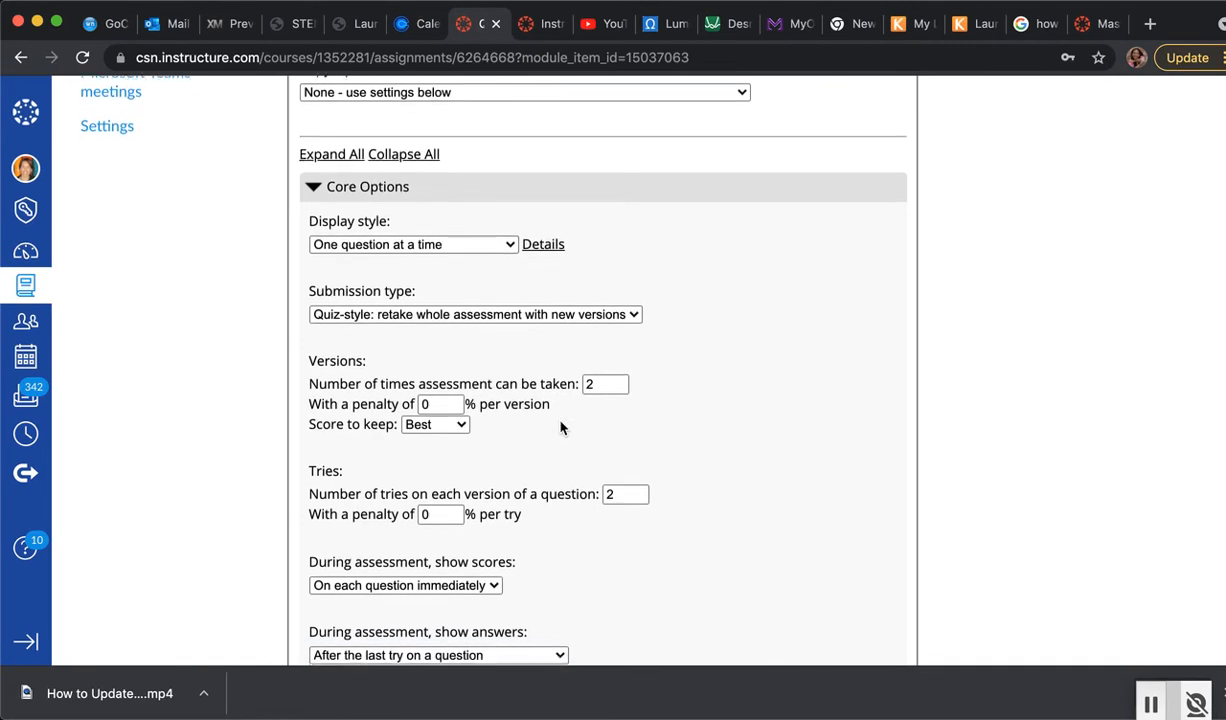
{"action": "scroll", "coordinate": [560, 427], "scroll_direction": "down", "scroll_amount": 1}
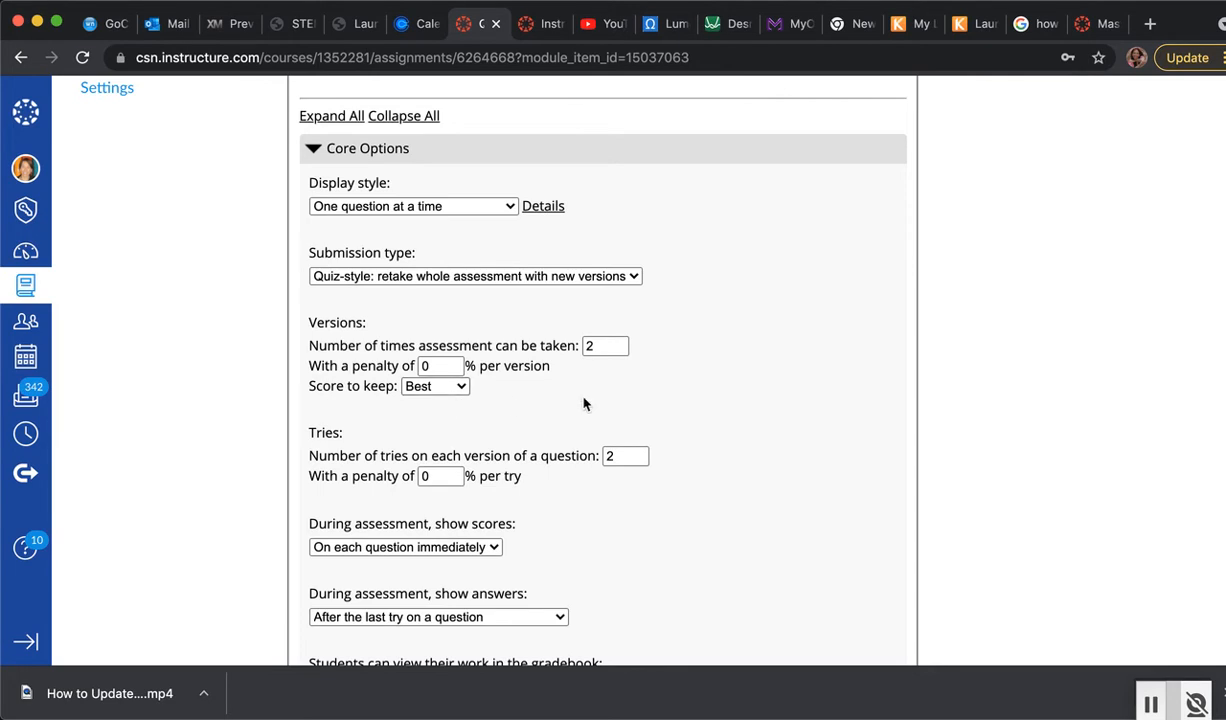
{"action": "scroll", "coordinate": [561, 389], "scroll_direction": "down", "scroll_amount": 3}
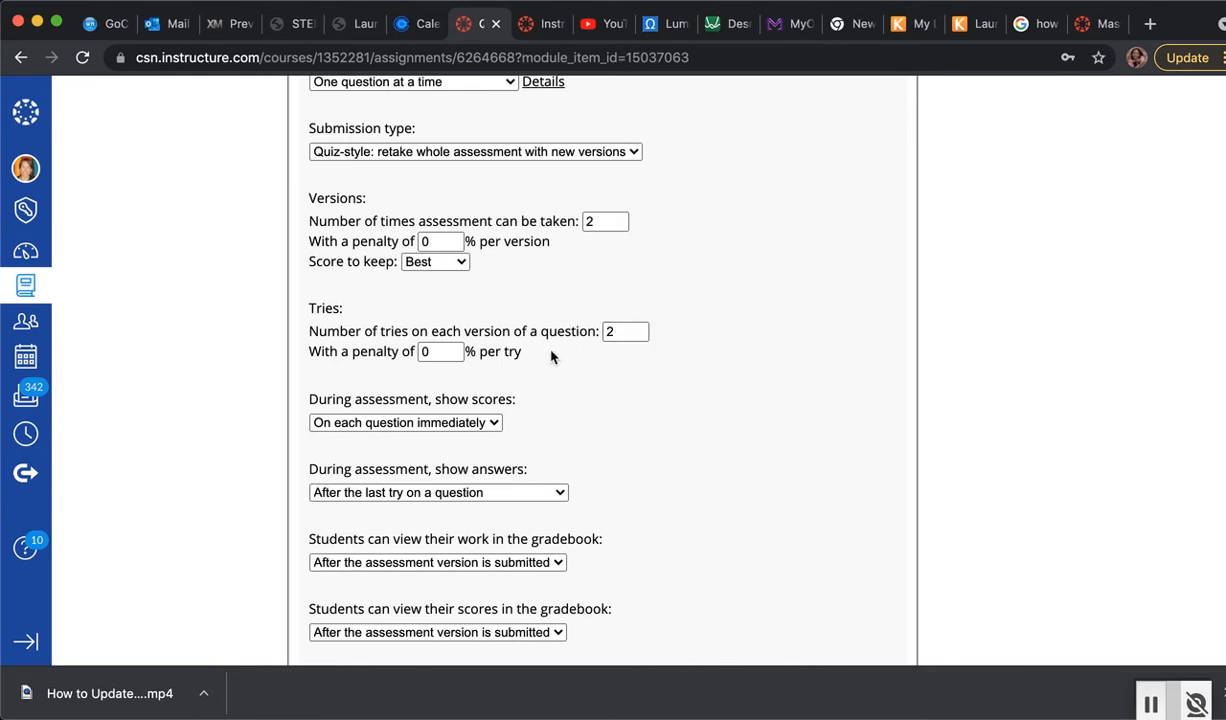
{"action": "scroll", "coordinate": [551, 356], "scroll_direction": "down", "scroll_amount": 2}
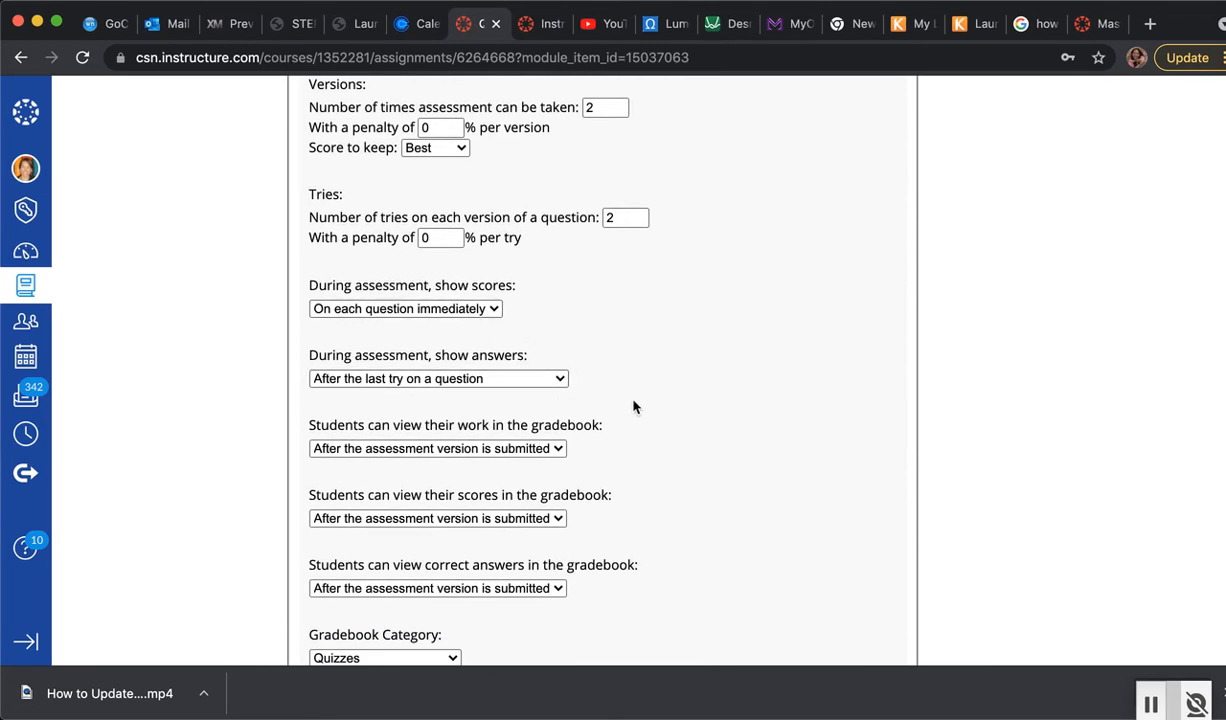
{"action": "scroll", "coordinate": [632, 407], "scroll_direction": "down", "scroll_amount": 2}
{"action": "scroll", "coordinate": [632, 407], "scroll_direction": "up", "scroll_amount": 3}
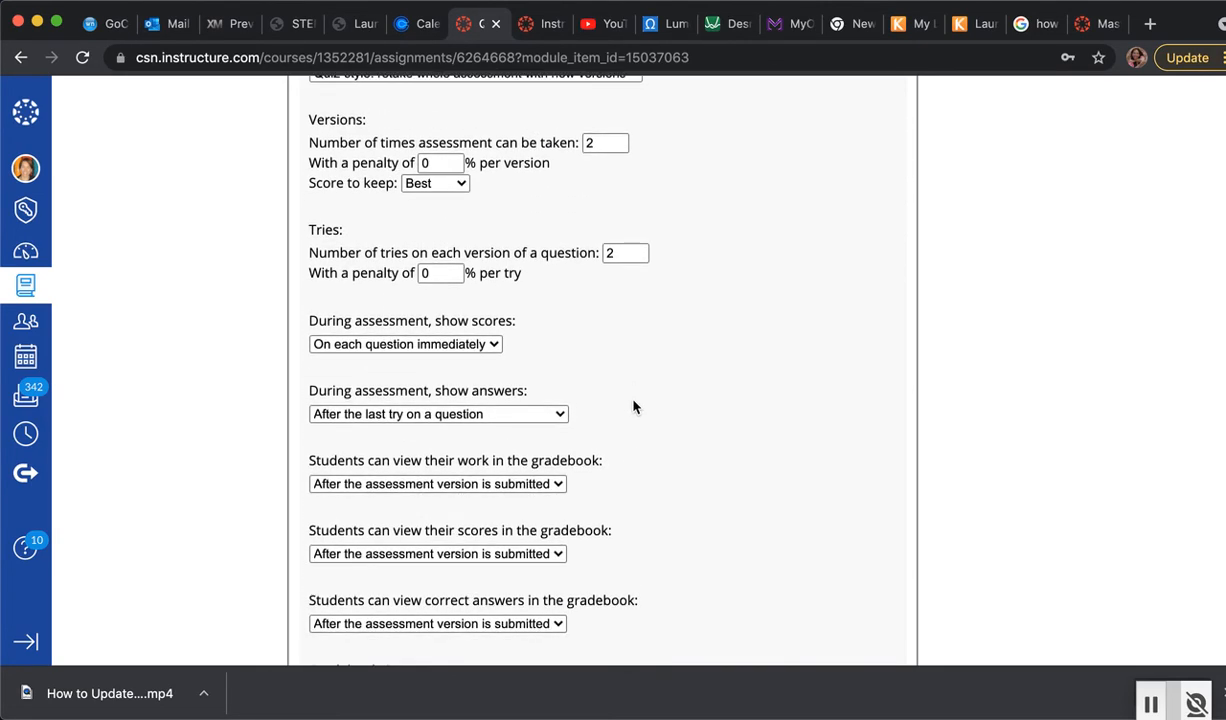
{"action": "scroll", "coordinate": [633, 406], "scroll_direction": "up", "scroll_amount": 2}
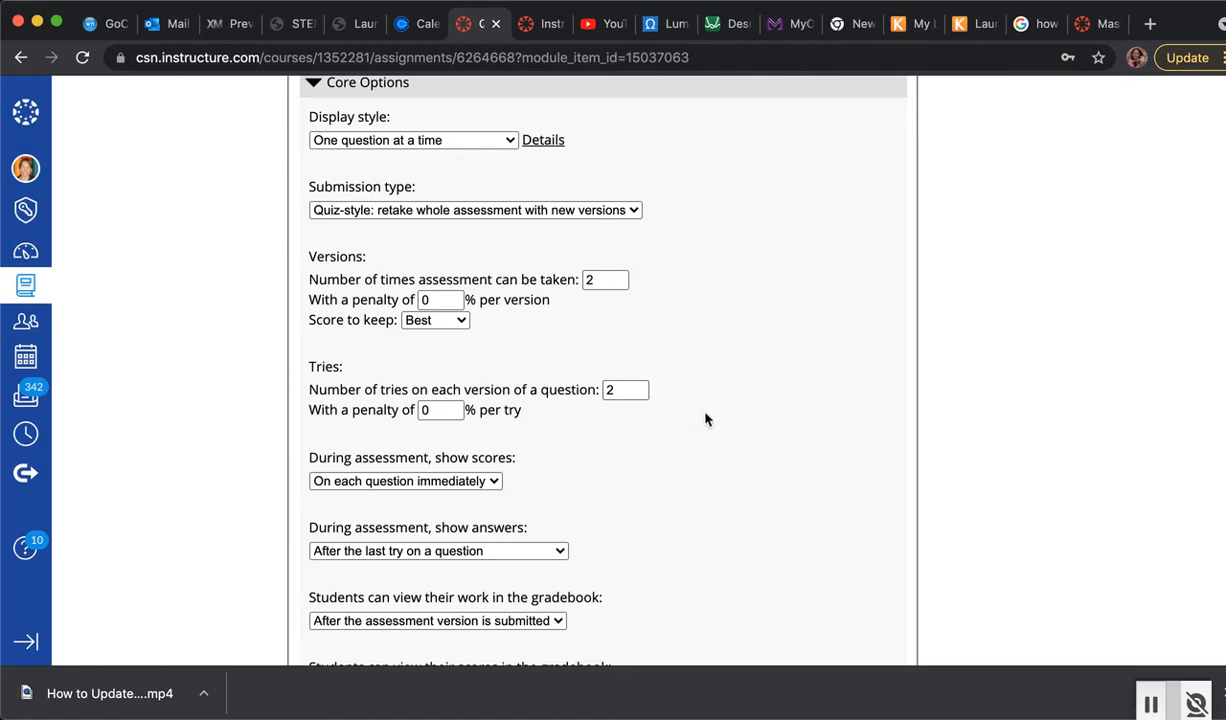
{"action": "scroll", "coordinate": [747, 416], "scroll_direction": "down", "scroll_amount": 5}
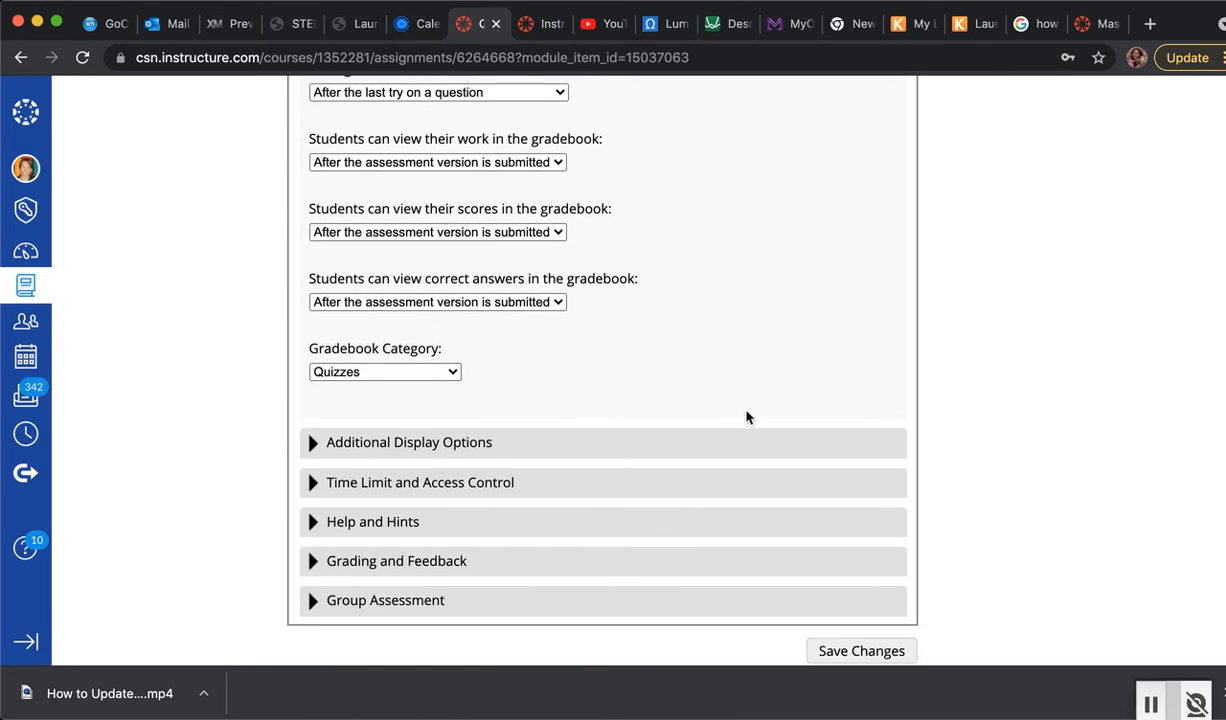
{"action": "scroll", "coordinate": [747, 416], "scroll_direction": "down", "scroll_amount": 3}
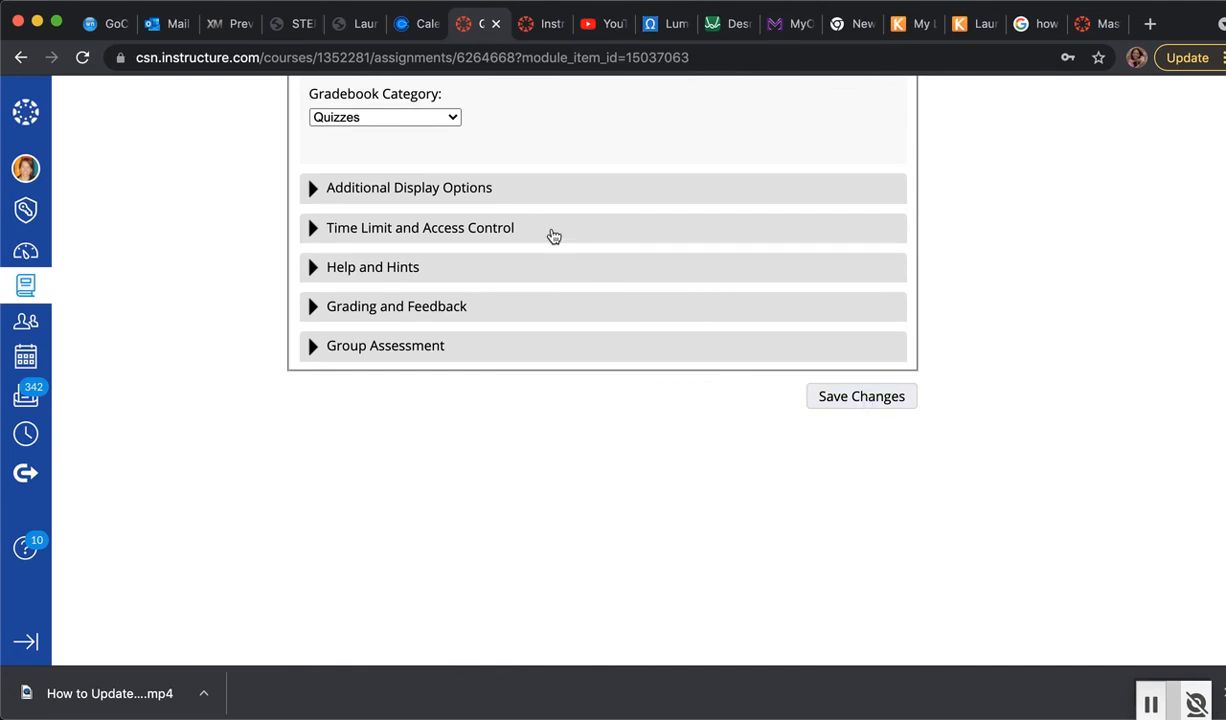
Expand and review the quiz's Time Limit and Access Control, Group Assessment, and Grading and Feedback options
{"action": "left_click", "coordinate": [312, 229]}
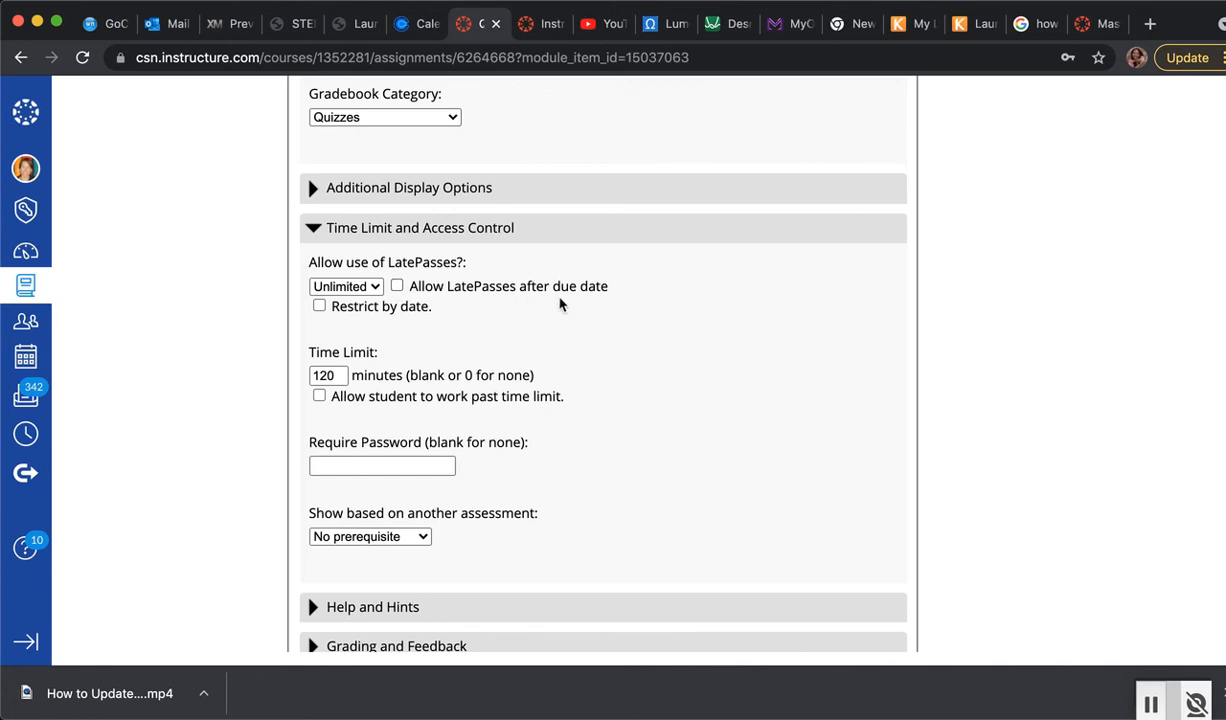
{"action": "scroll", "coordinate": [560, 305], "scroll_direction": "down", "scroll_amount": 5}
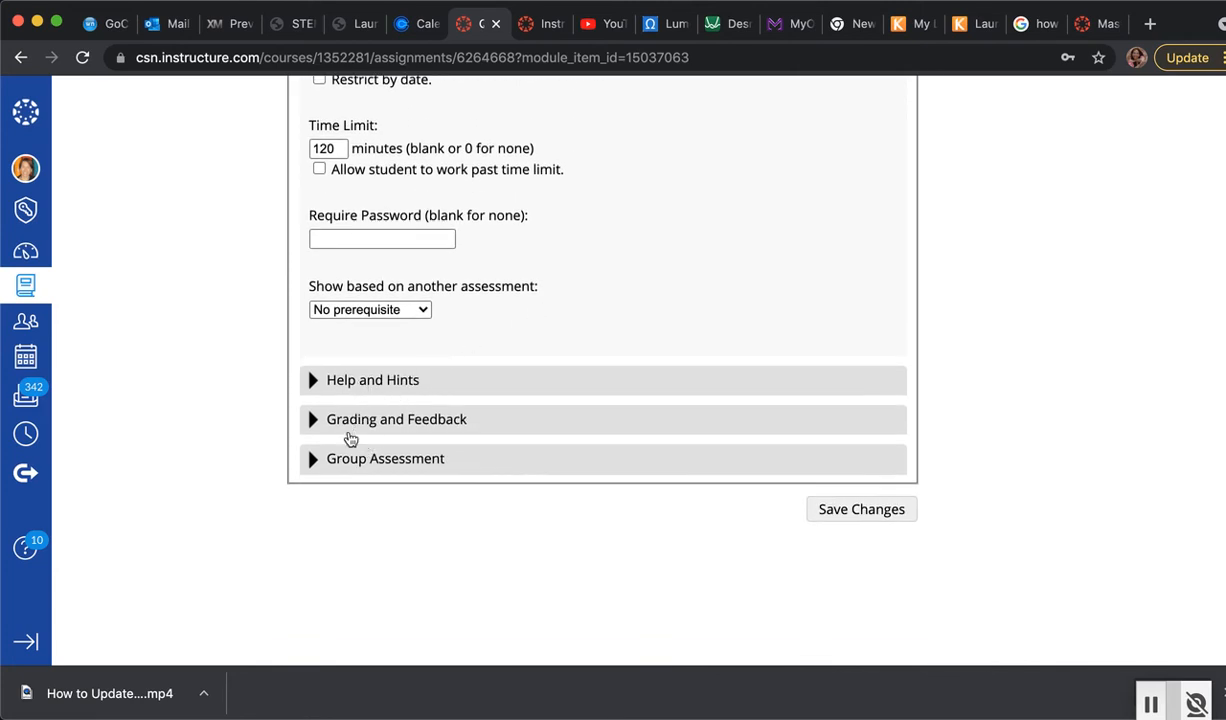
{"action": "left_click", "coordinate": [343, 466]}
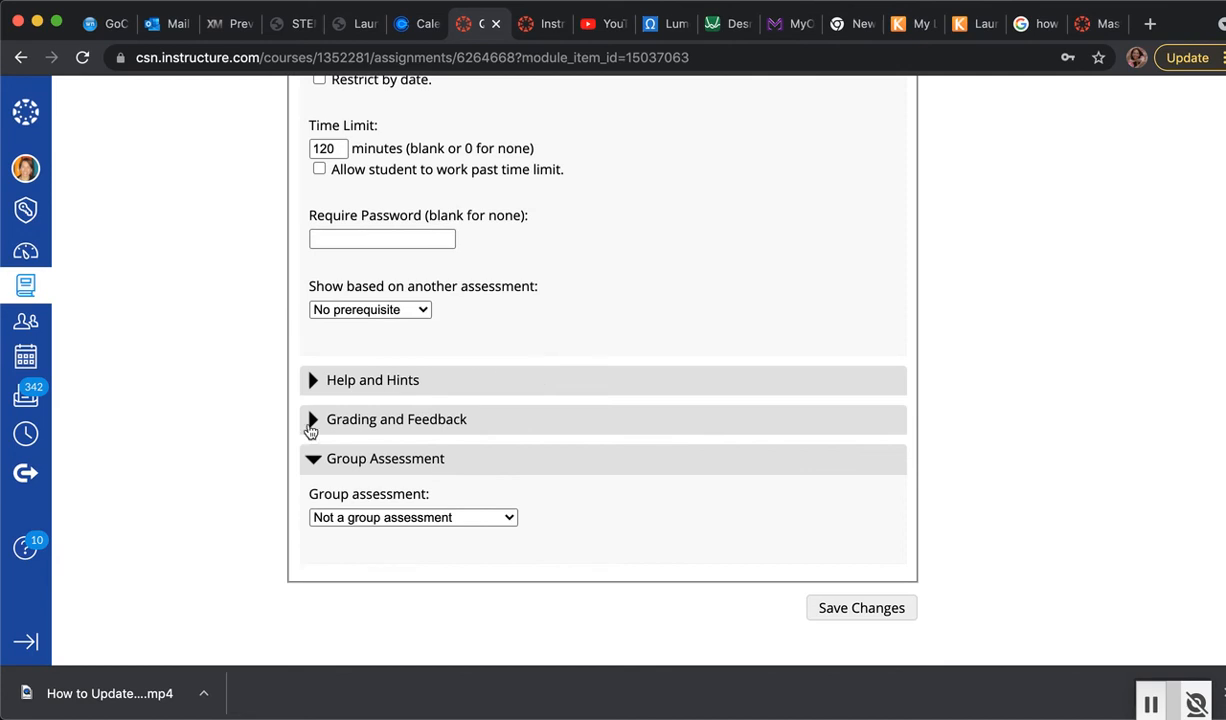
{"action": "left_click", "coordinate": [341, 424]}
{"action": "scroll", "coordinate": [528, 378], "scroll_direction": "down", "scroll_amount": 3}
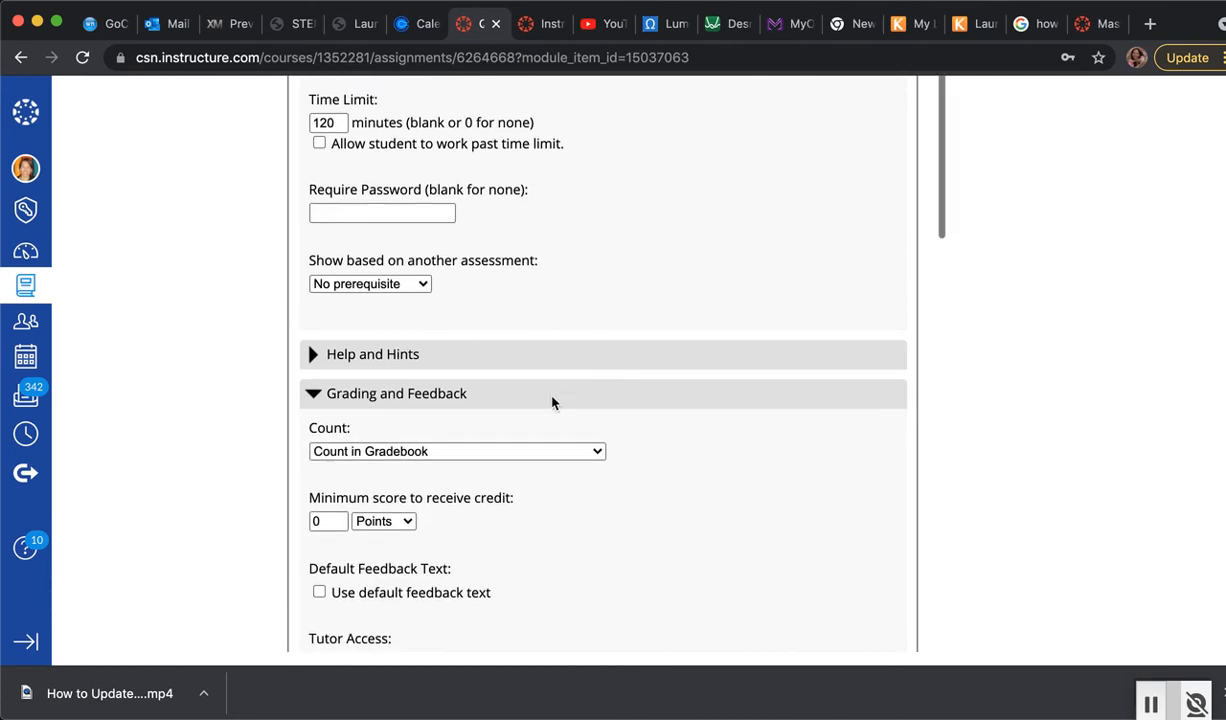
{"action": "scroll", "coordinate": [550, 402], "scroll_direction": "down", "scroll_amount": 3}
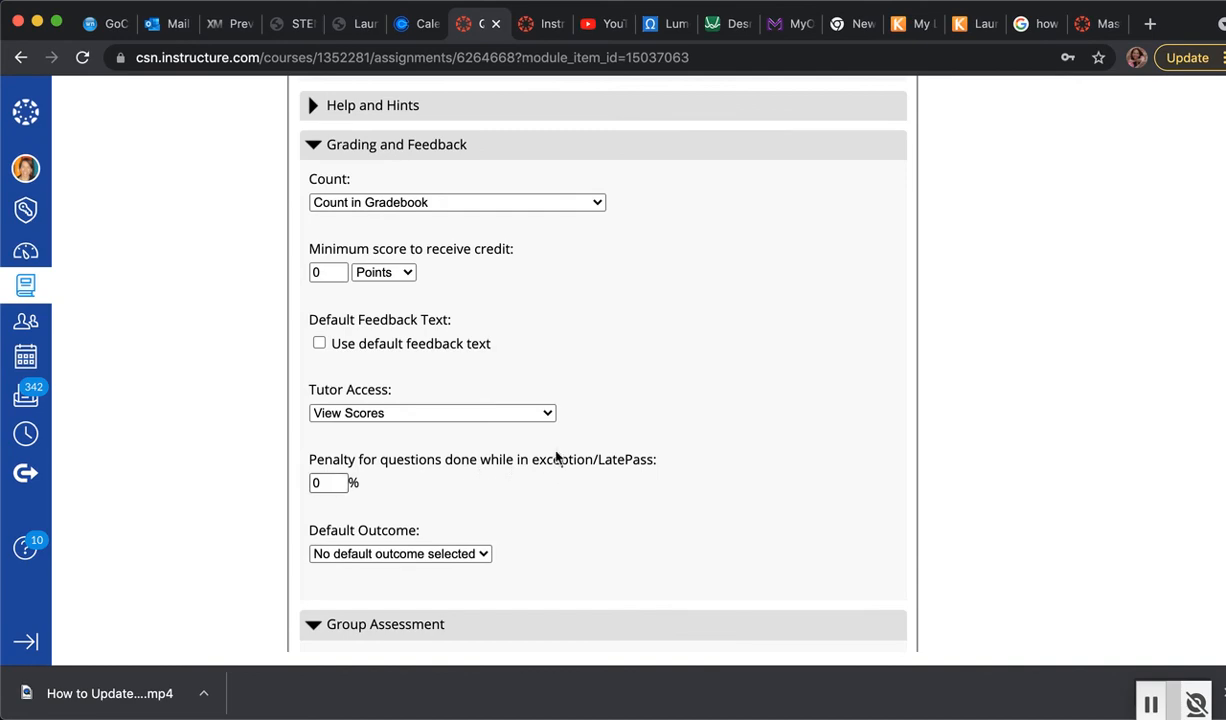
Review the full set of assessment options again, from Core Options through Group Assessment, and return to the assessment name and summary
{"action": "scroll", "coordinate": [558, 443], "scroll_direction": "up", "scroll_amount": 5}
{"action": "scroll", "coordinate": [558, 445], "scroll_direction": "up", "scroll_amount": 10}
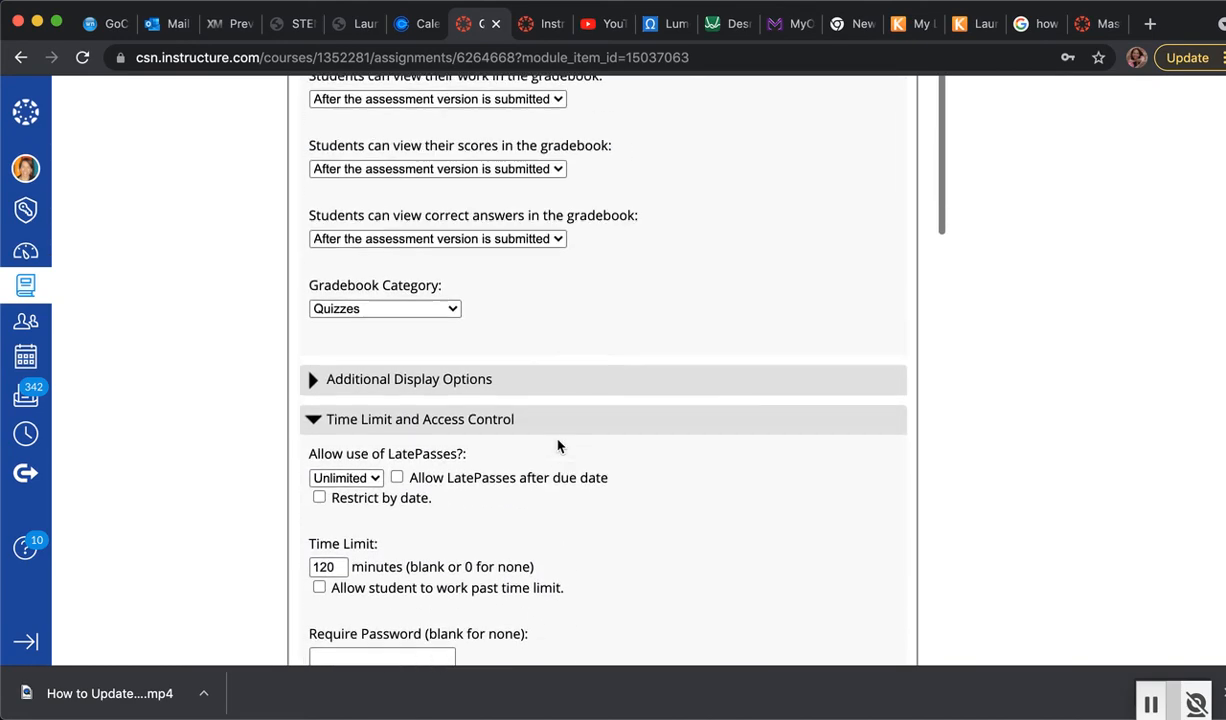
{"action": "scroll", "coordinate": [558, 446], "scroll_direction": "up", "scroll_amount": 1}
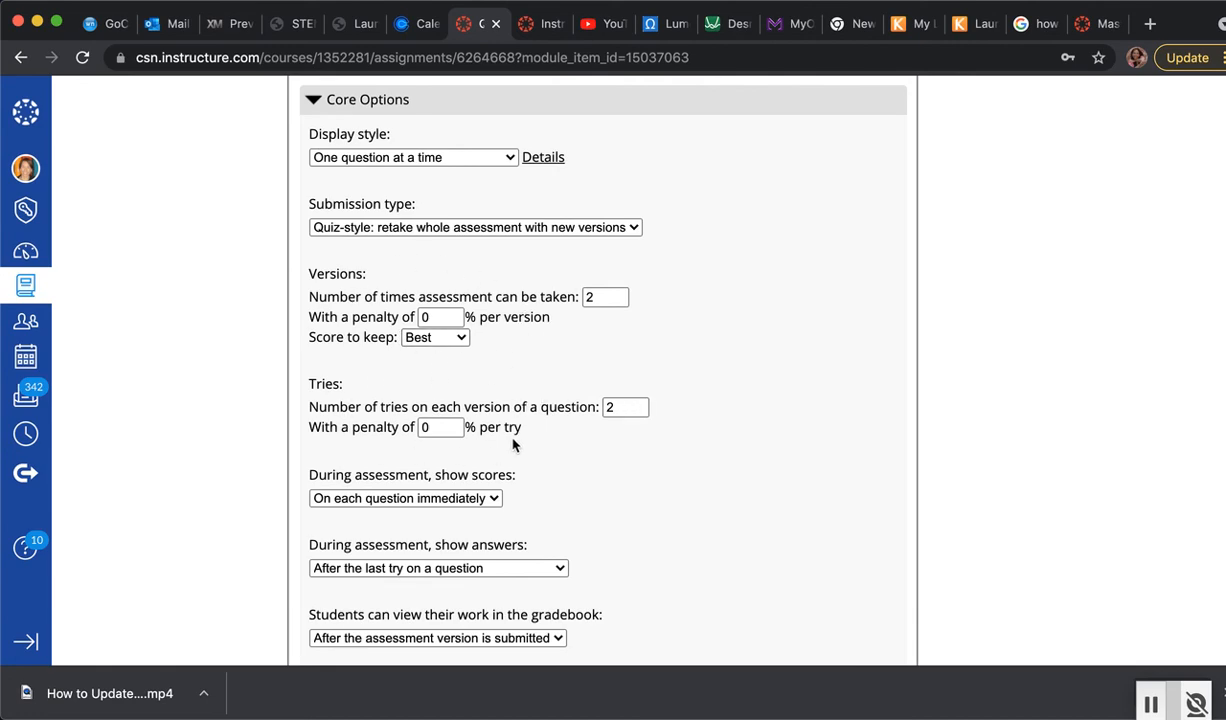
{"action": "scroll", "coordinate": [514, 445], "scroll_direction": "down", "scroll_amount": 1}
{"action": "scroll", "coordinate": [514, 445], "scroll_direction": "down", "scroll_amount": 5}
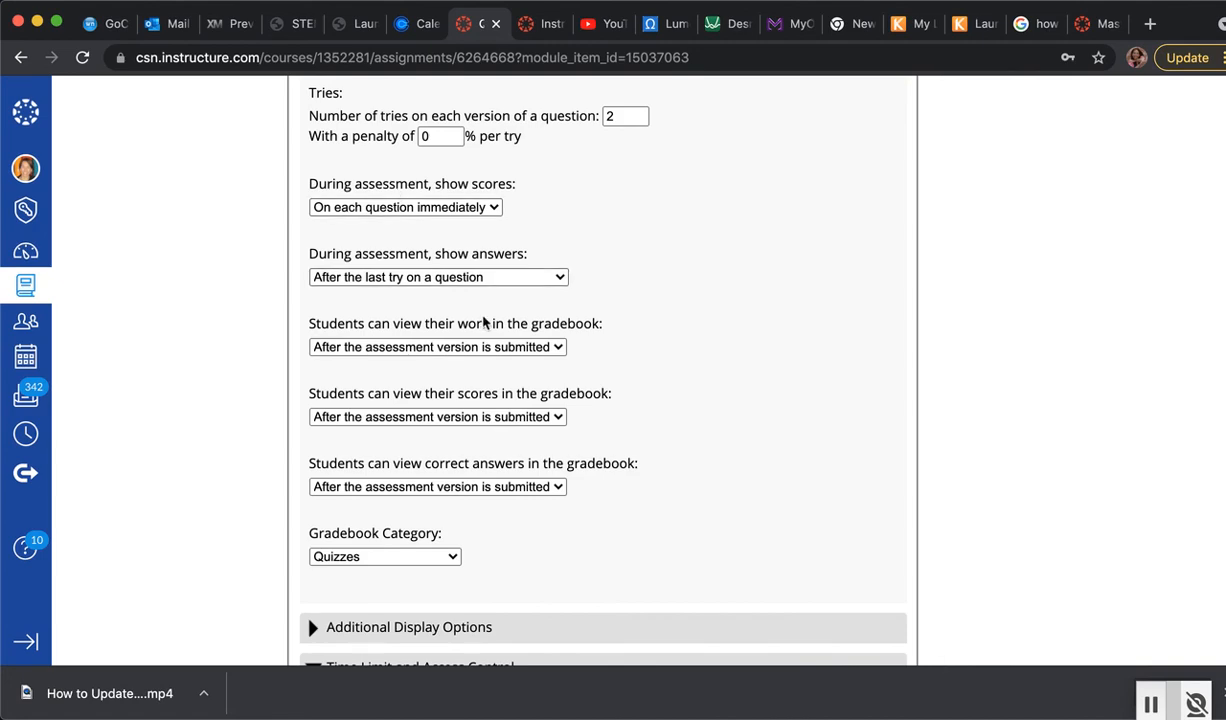
{"action": "scroll", "coordinate": [630, 411], "scroll_direction": "down", "scroll_amount": 9}
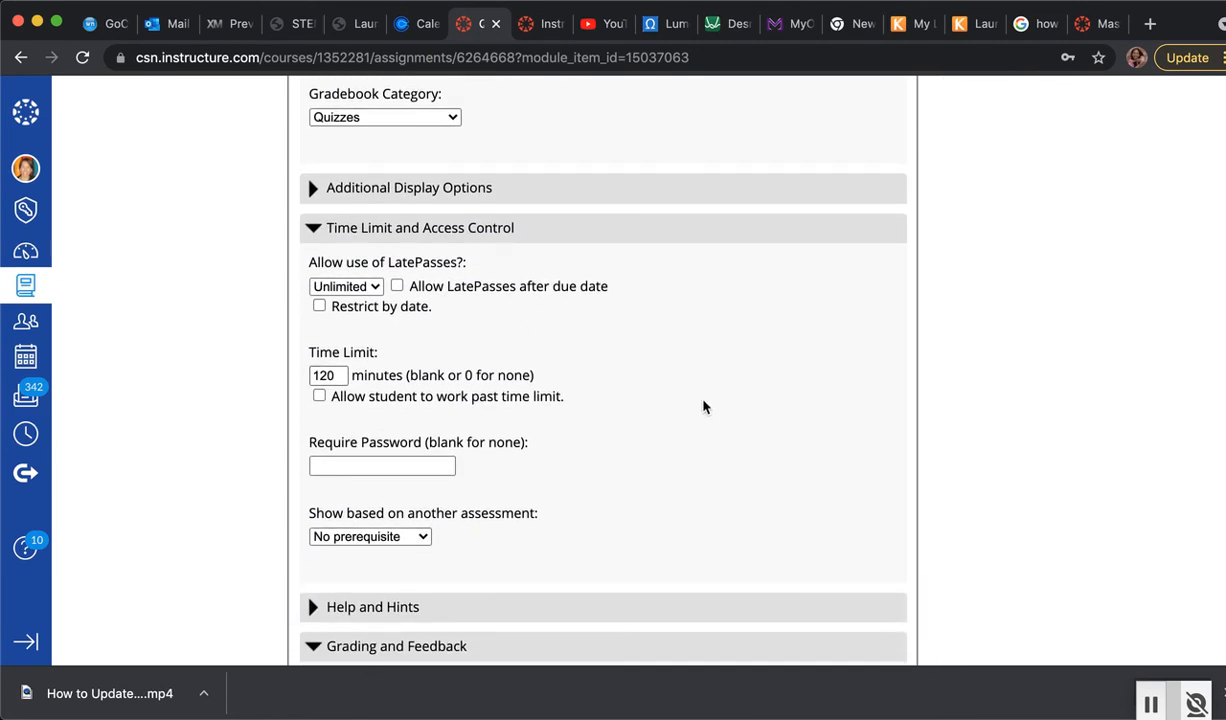
{"action": "scroll", "coordinate": [703, 406], "scroll_direction": "down", "scroll_amount": 15}
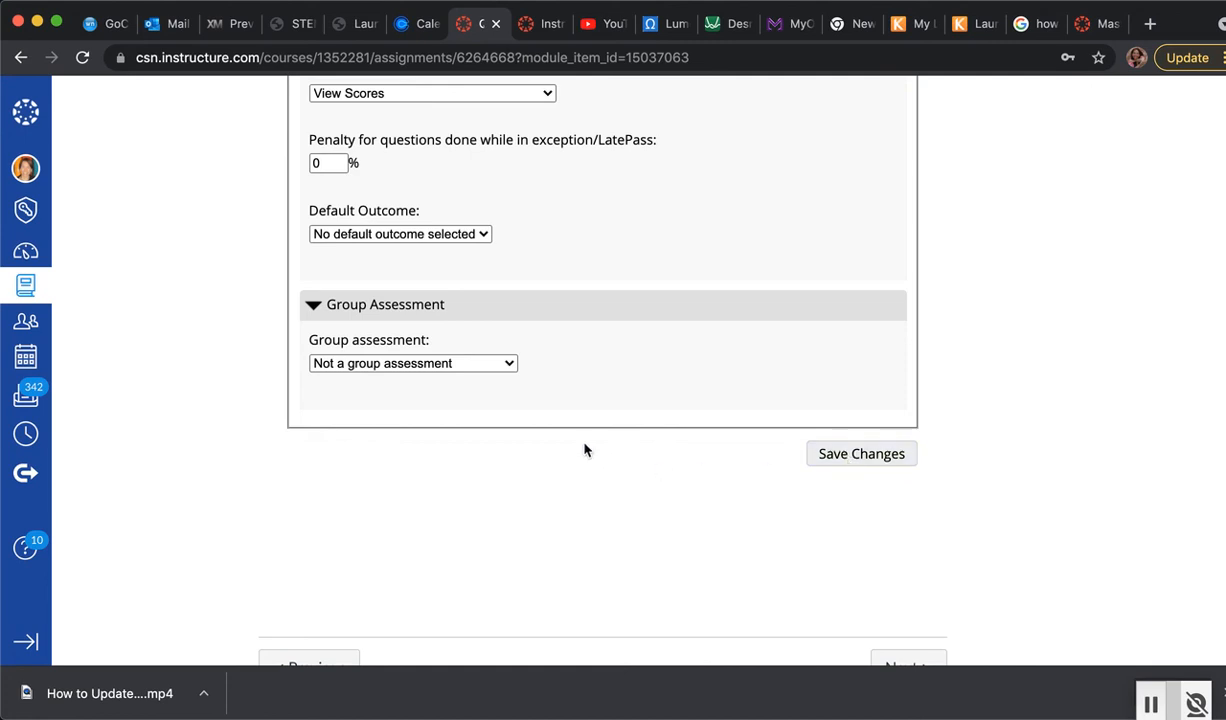
{"action": "scroll", "coordinate": [584, 450], "scroll_direction": "up", "scroll_amount": 10}
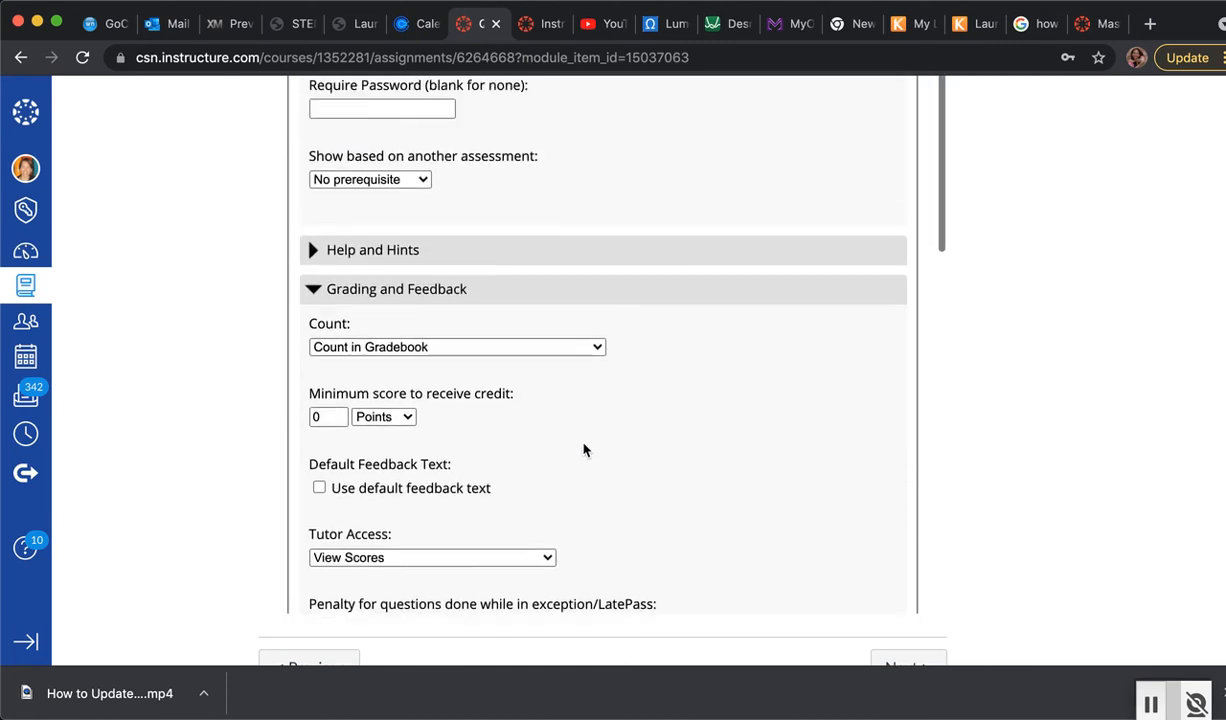
{"action": "scroll", "coordinate": [584, 450], "scroll_direction": "up", "scroll_amount": 15}
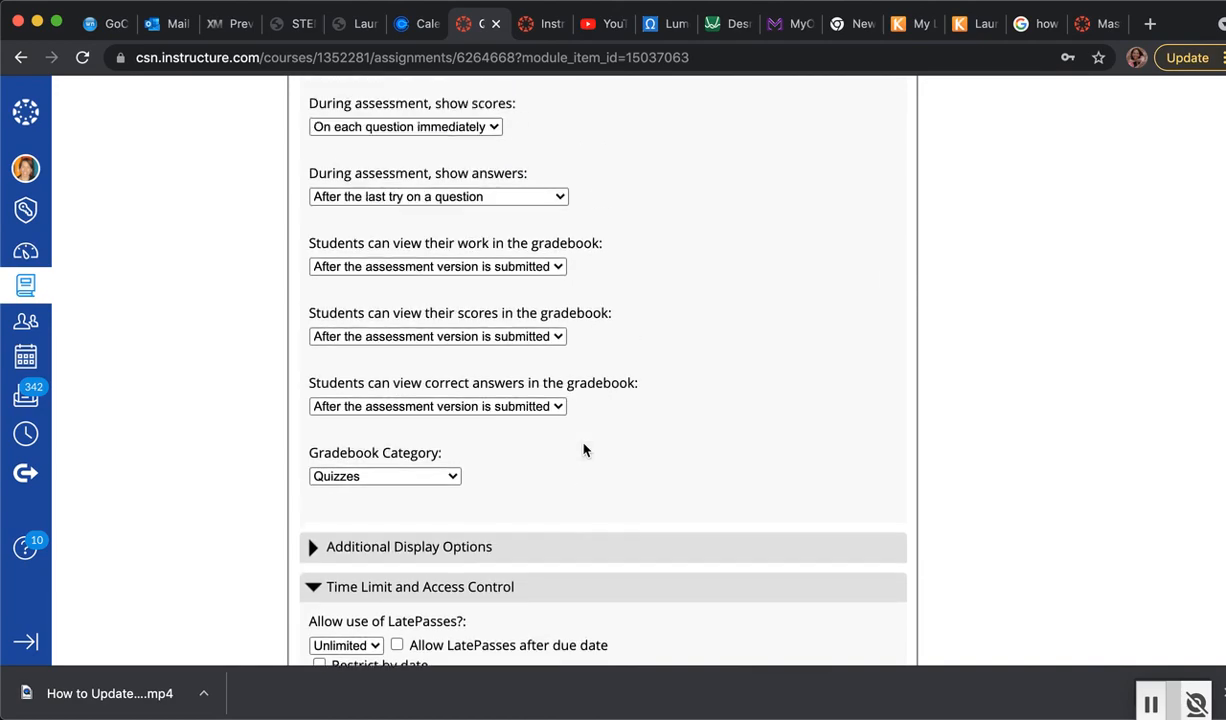
{"action": "scroll", "coordinate": [584, 450], "scroll_direction": "up", "scroll_amount": 15}
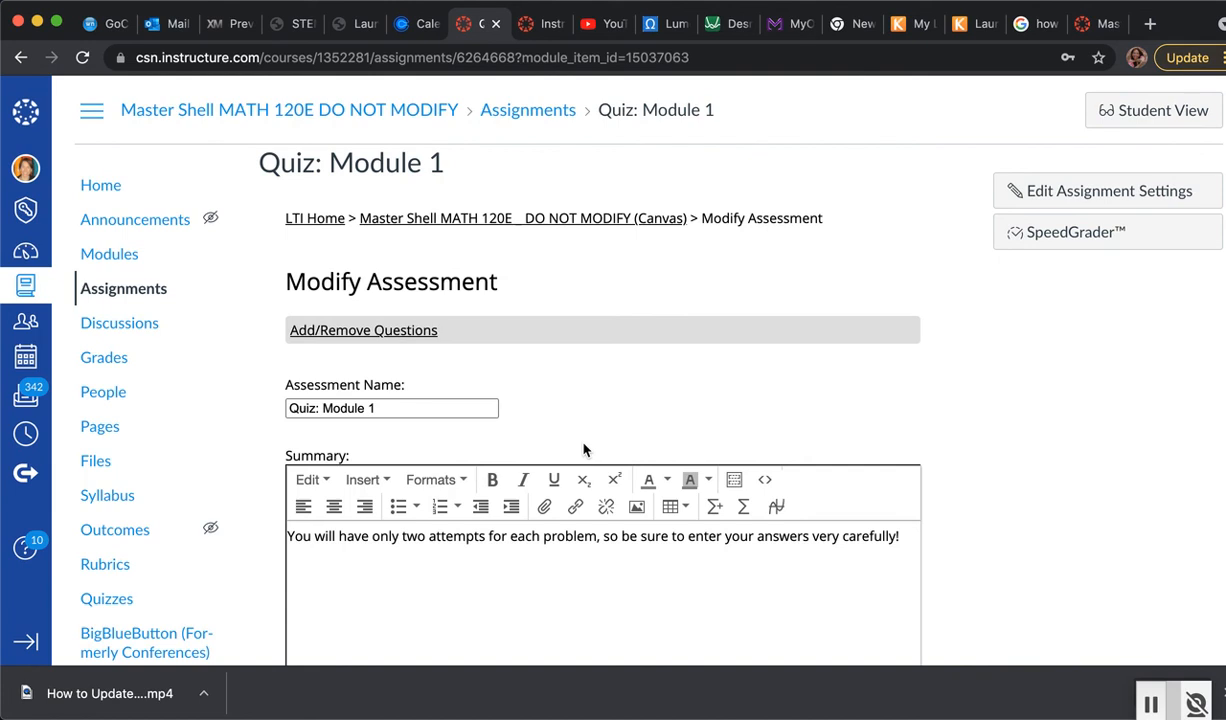
{"action": "scroll", "coordinate": [684, 374], "scroll_direction": "up", "scroll_amount": 1}
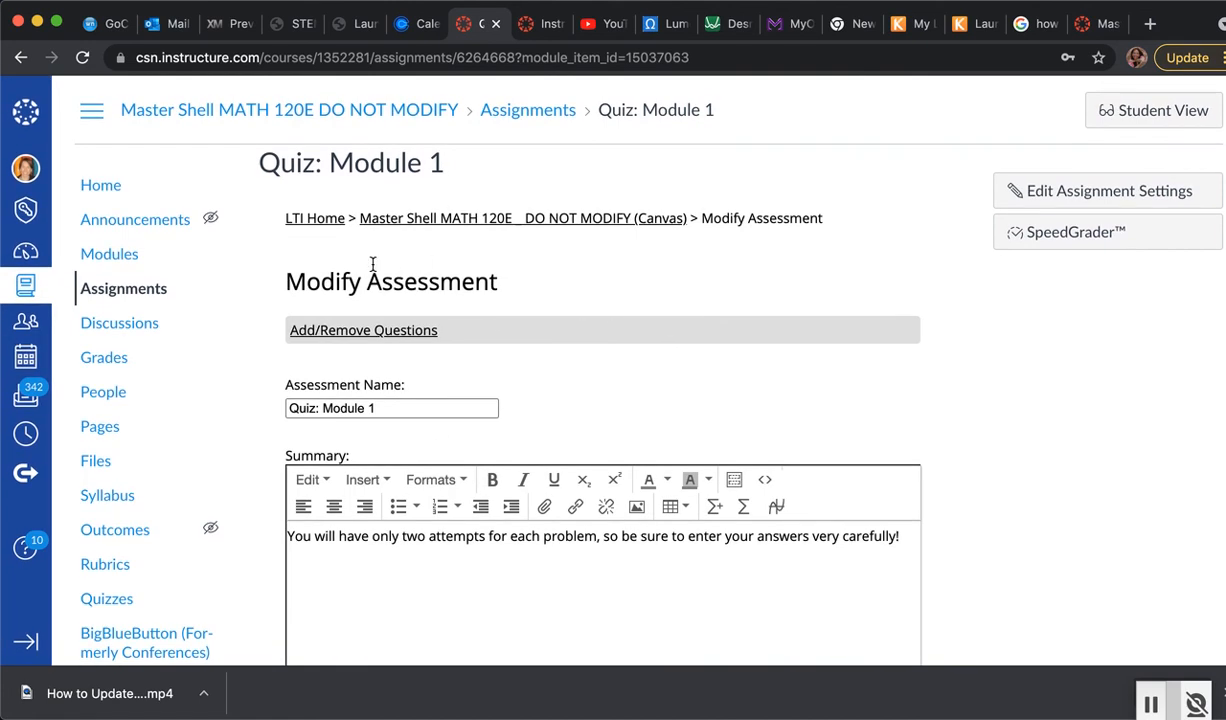